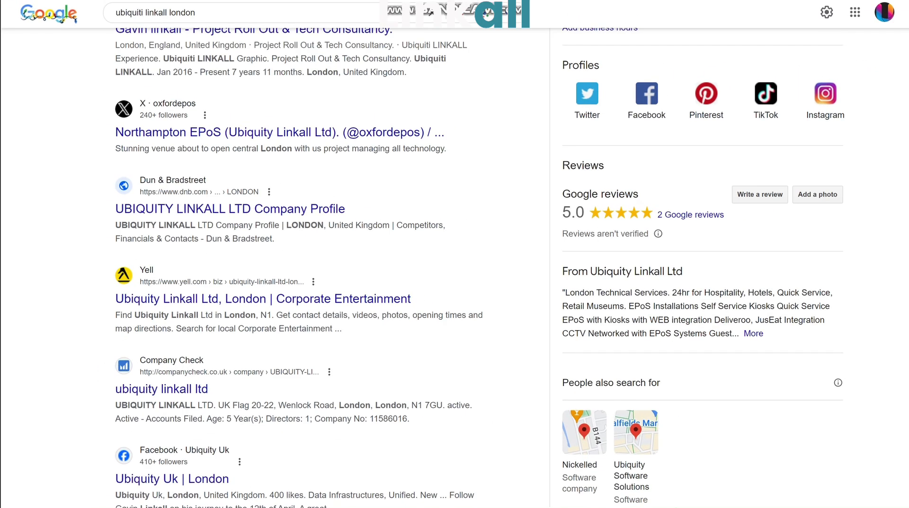
Step: Scroll the 'the till co london' results to The Till Co London business information editor
scroll(454, 265, up, 2)
scroll(454, 265, up, 3)
scroll(455, 265, down, 2)
scroll(455, 265, down, 2)
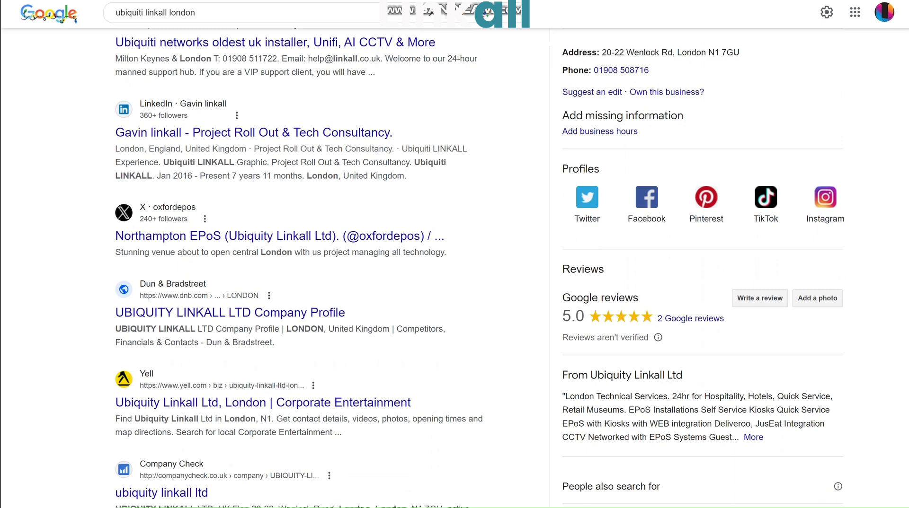
scroll(454, 265, down, 1)
scroll(454, 265, up, 1)
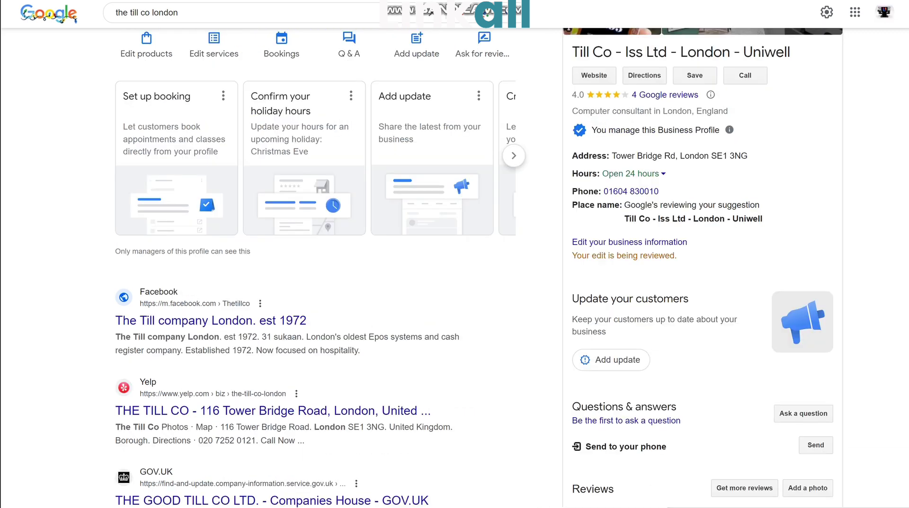
scroll(454, 265, down, 1)
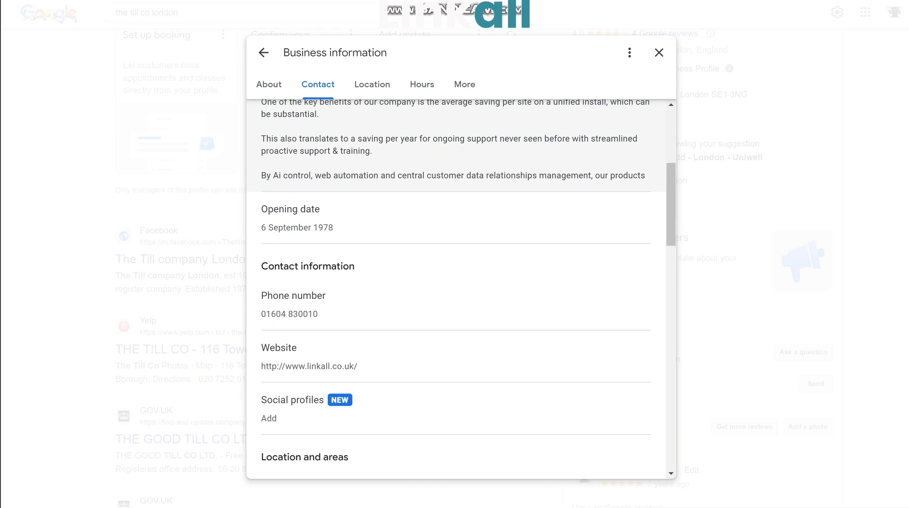
Step: Edit Social profiles and choose Facebook as the first network
scroll(456, 291, down, 3)
scroll(456, 291, down, 1)
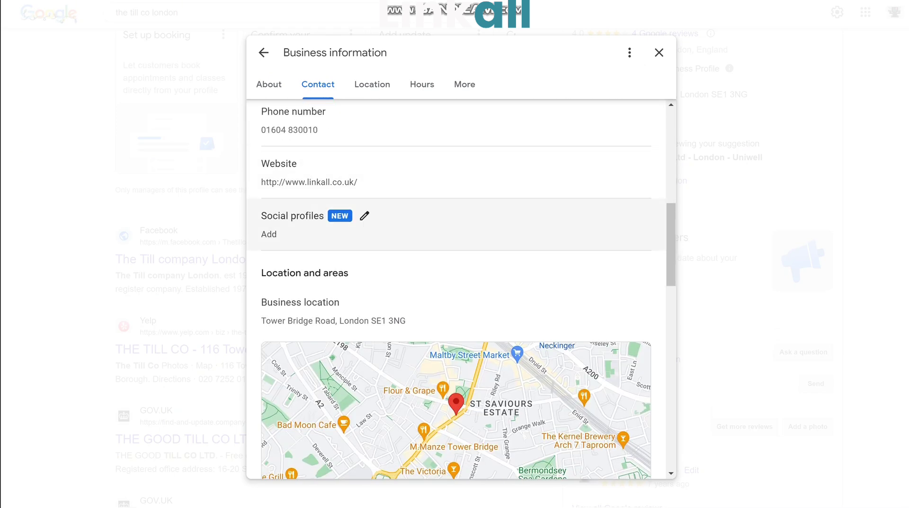
click(364, 216)
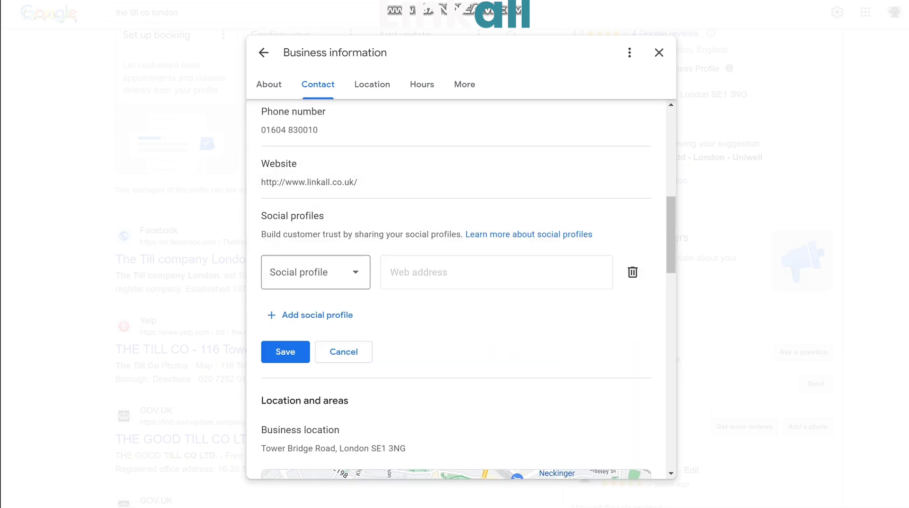
click(315, 272)
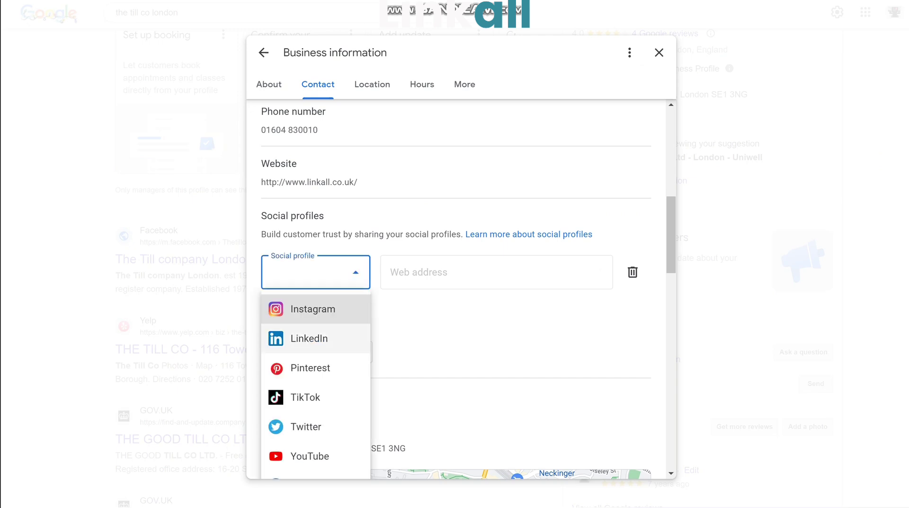
scroll(313, 337, down, 3)
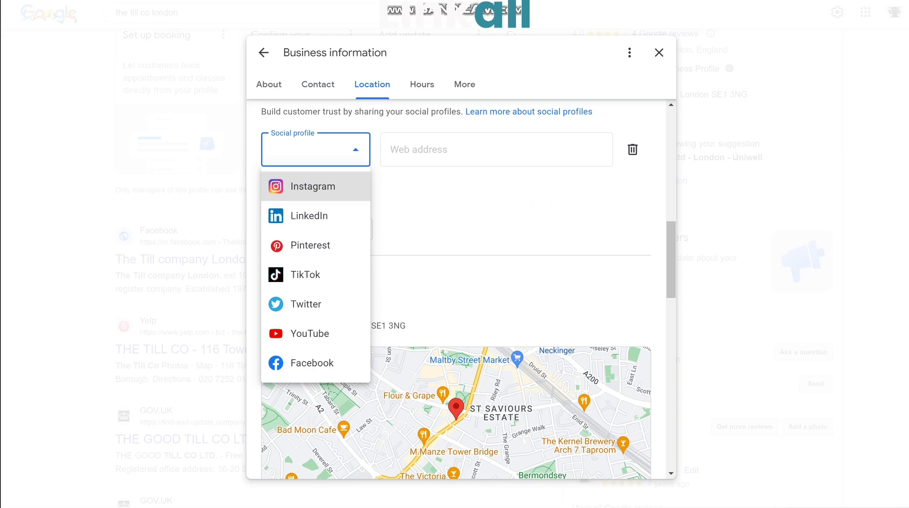
click(312, 363)
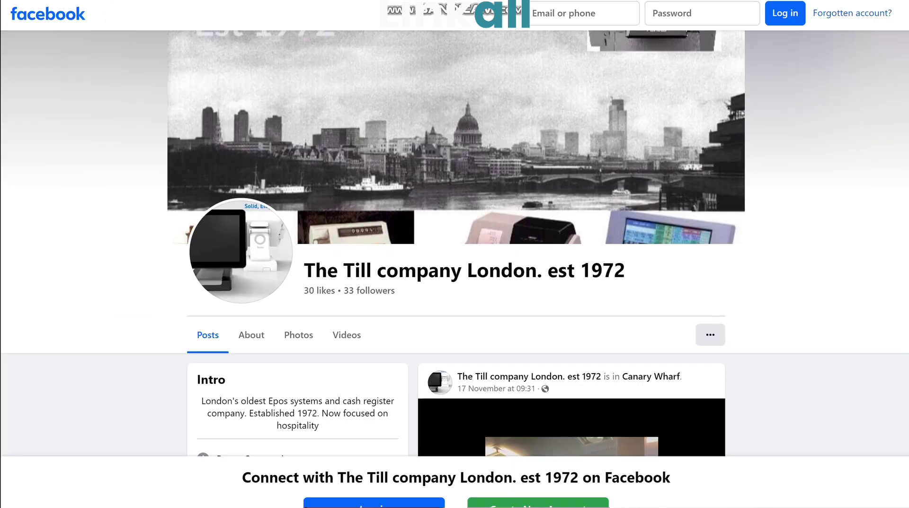
right_click(173, 1)
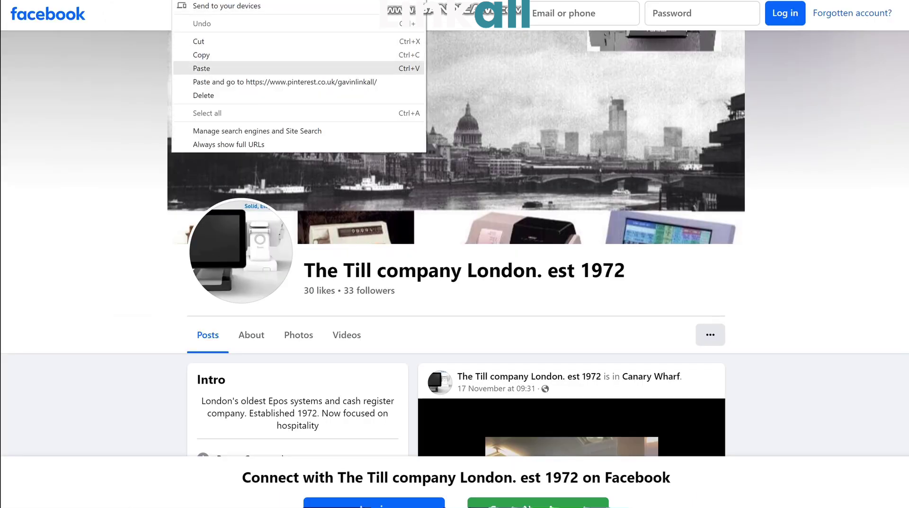
click(194, 63)
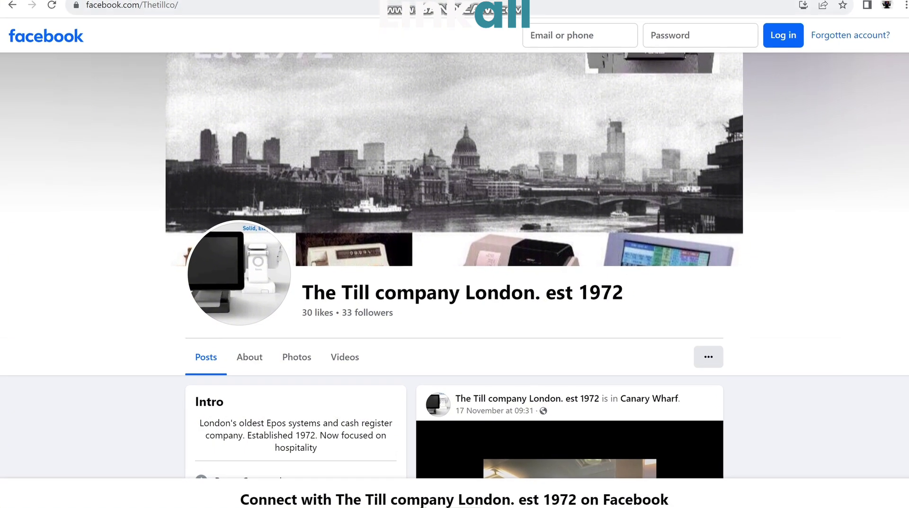
click(228, 4)
drag(227, 5, 86, 4)
key(ctrl+c)
right_click(169, 5)
click(198, 82)
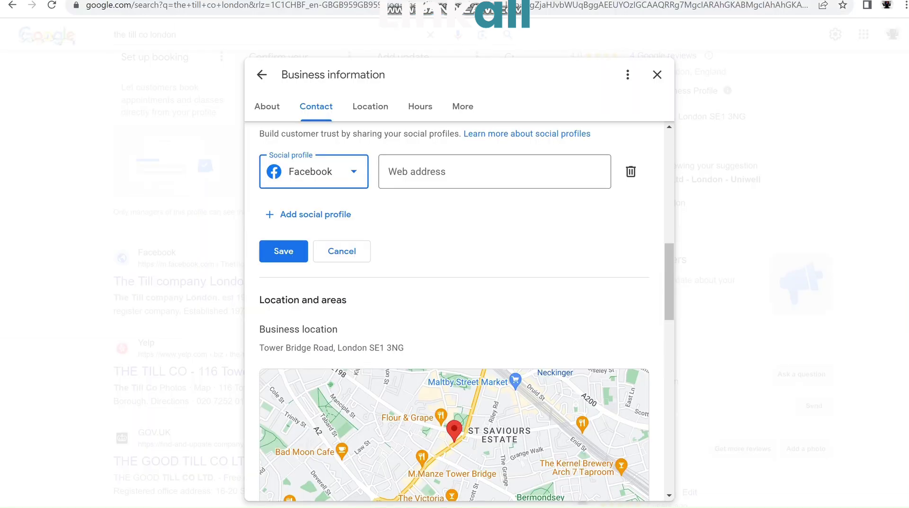
right_click(416, 171)
click(445, 252)
Step: Add a second social profile entry set to Instagram
click(327, 215)
click(326, 216)
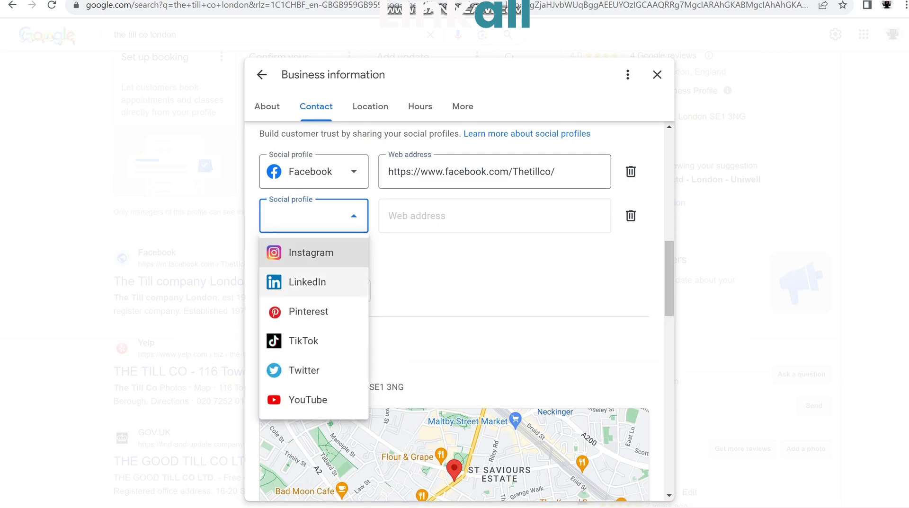
click(310, 252)
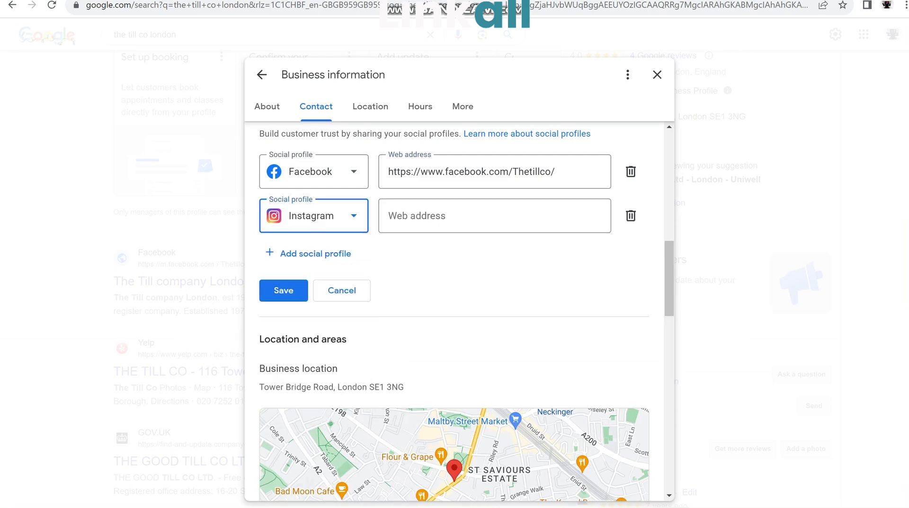
key(ctrl+Tab)
right_click(216, 6)
key(ctrl+c)
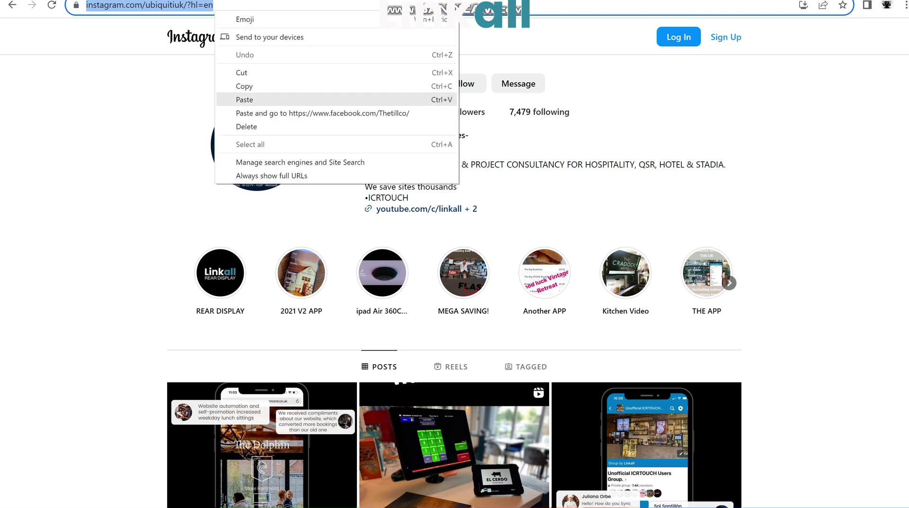
click(244, 87)
key(ctrl+Tab)
click(416, 216)
right_click(416, 214)
click(445, 299)
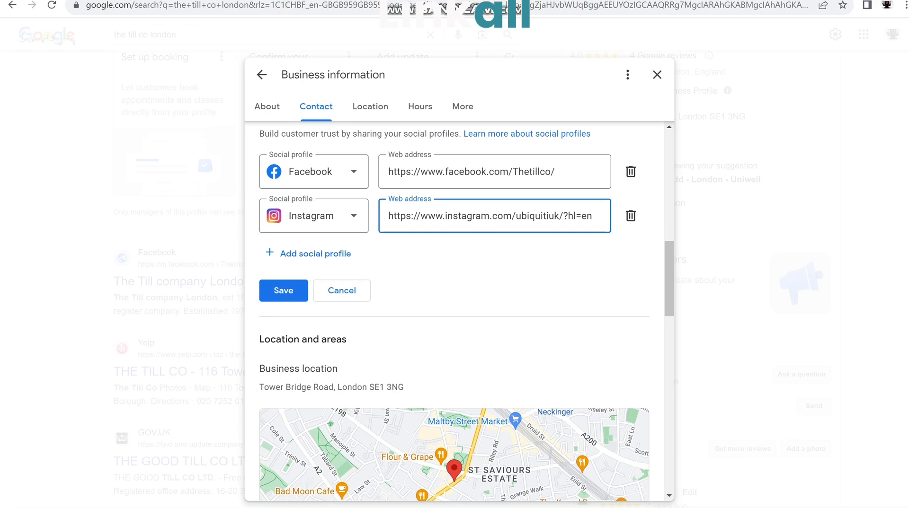
key(ctrl+shift+Tab)
key(ctrl+shift+Tab)
key(ctrl+shift+Tab)
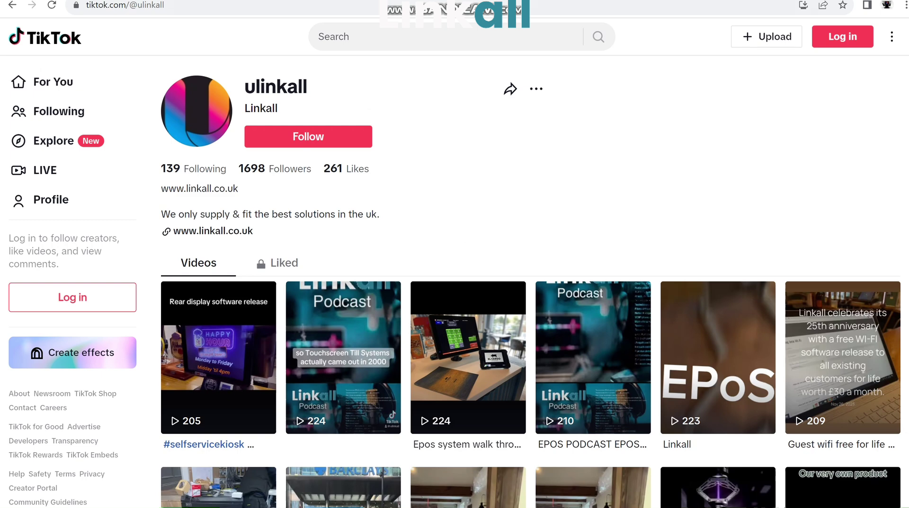
click(179, 5)
right_click(179, 5)
click(203, 79)
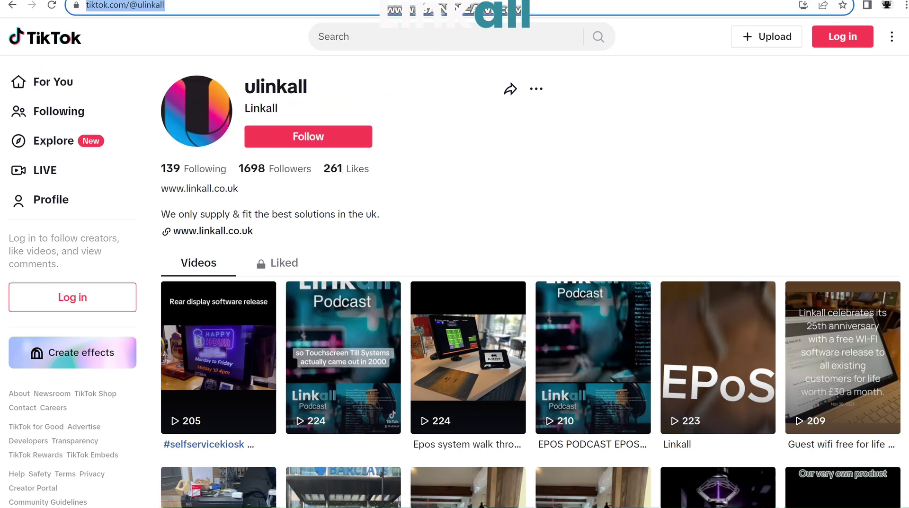
key(ctrl+Tab)
key(ctrl+Tab)
key(ctrl+Tab)
click(309, 254)
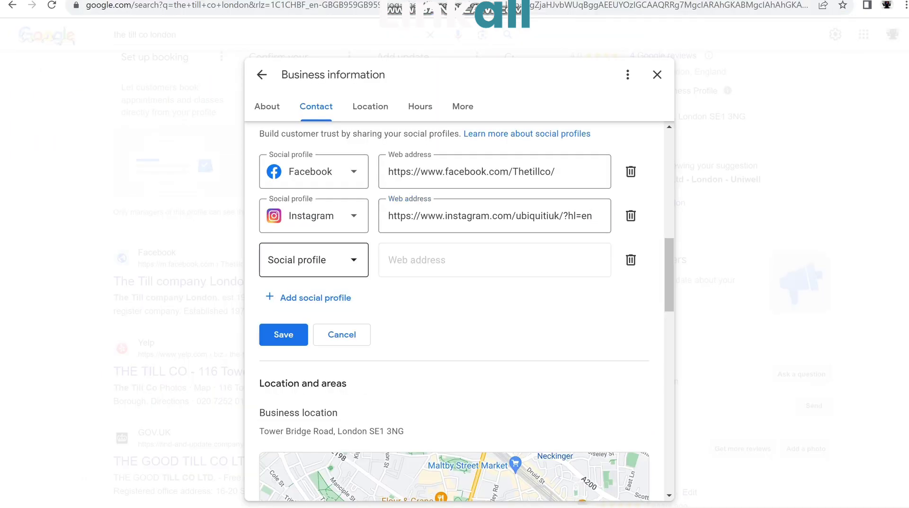
click(312, 260)
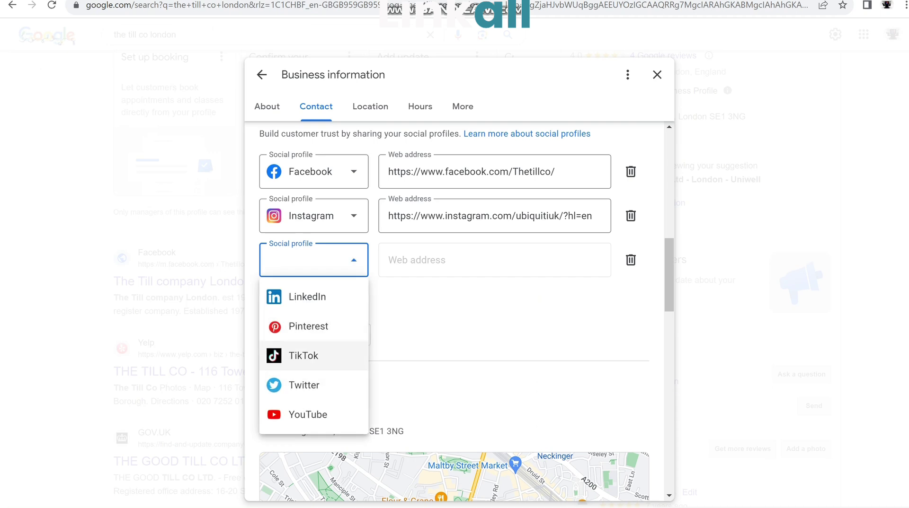
click(303, 356)
click(381, 252)
right_click(381, 252)
click(398, 284)
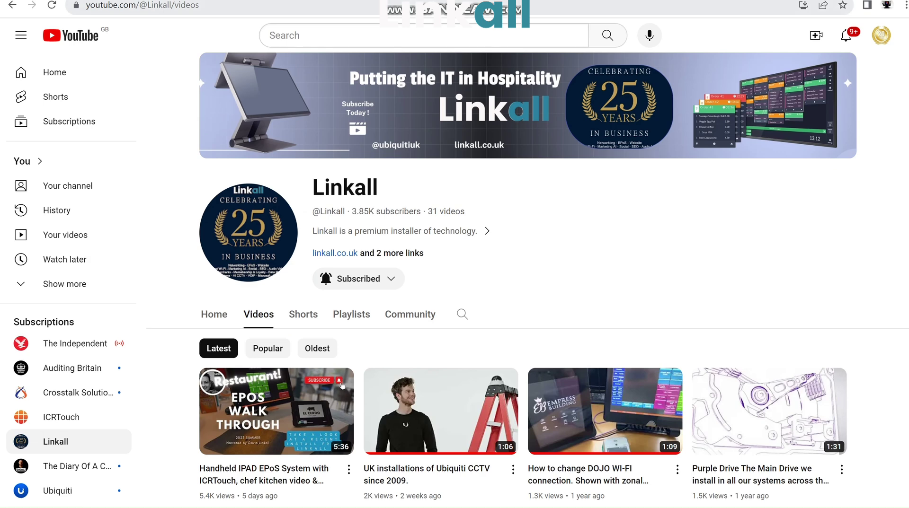
Step: Copy the YouTube channel's web address from its browser tab
click(189, 5)
right_click(198, 6)
click(222, 83)
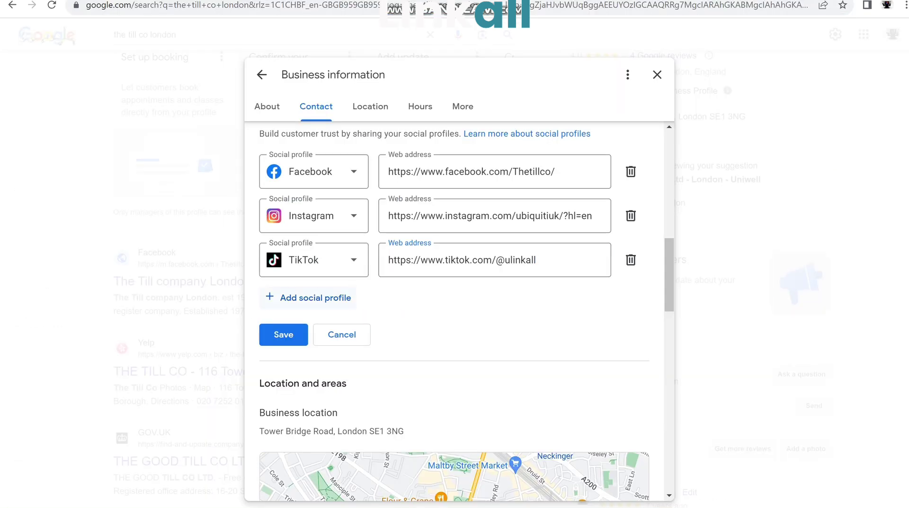
click(308, 298)
click(314, 304)
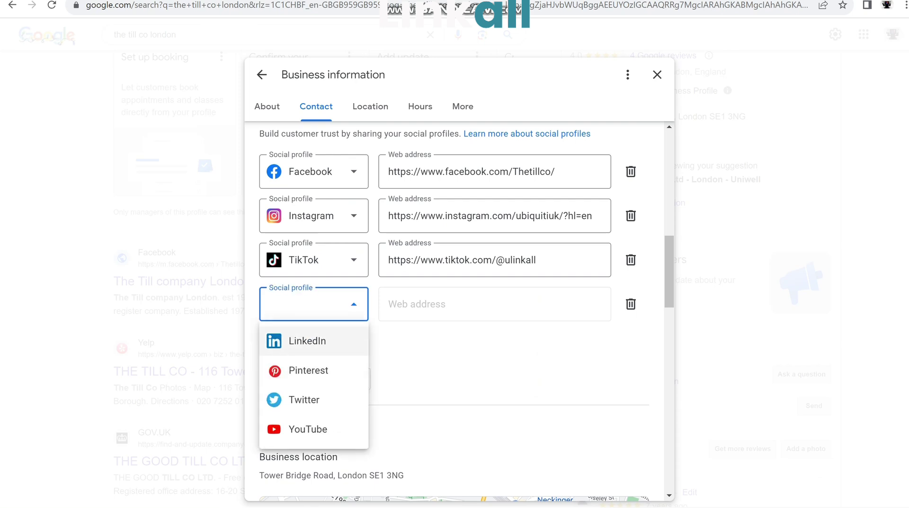
click(308, 429)
right_click(410, 310)
click(439, 396)
click(315, 341)
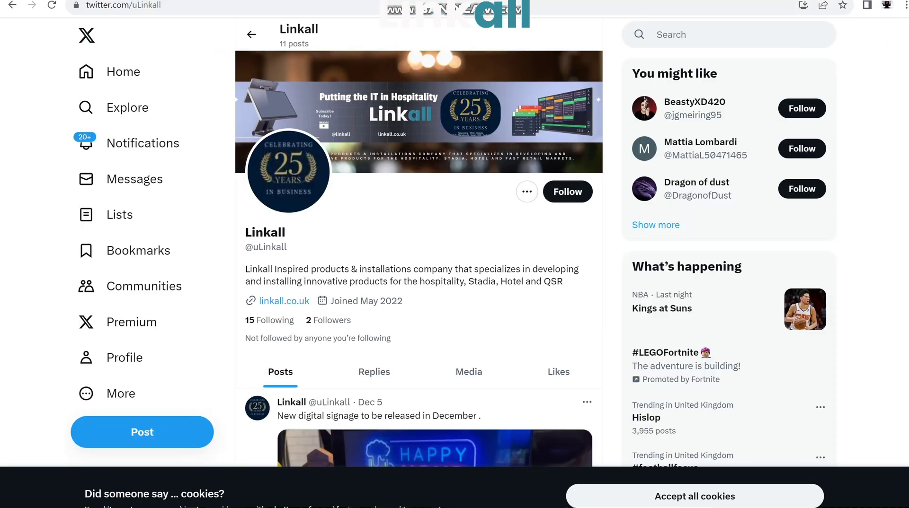
click(216, 6)
right_click(217, 5)
click(245, 81)
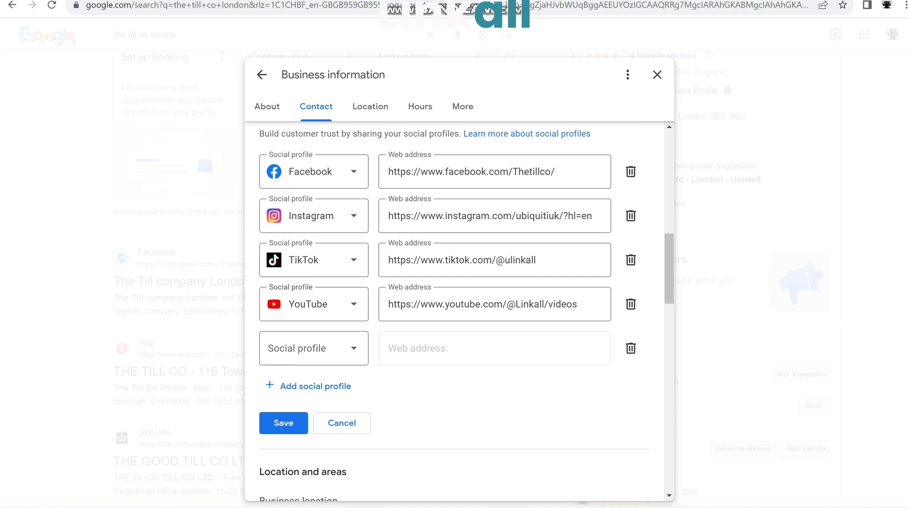
click(314, 349)
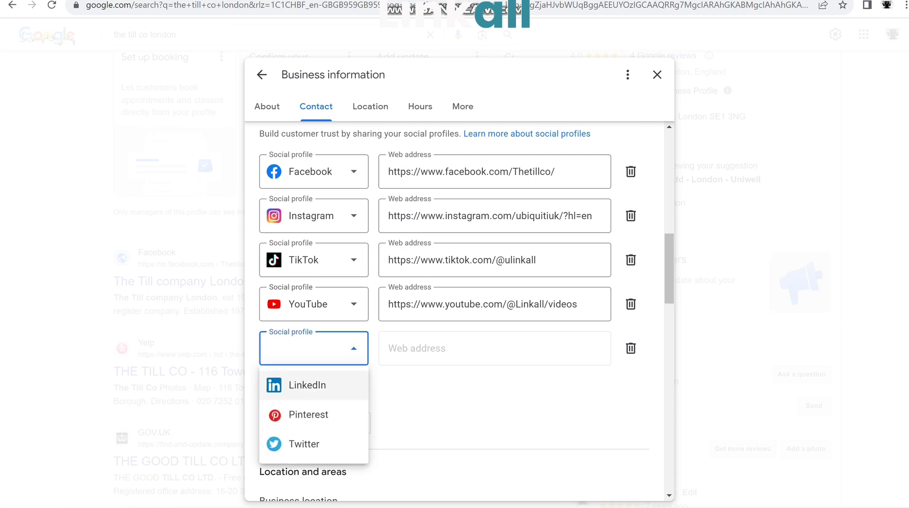
click(304, 444)
click(424, 350)
right_click(424, 352)
click(454, 437)
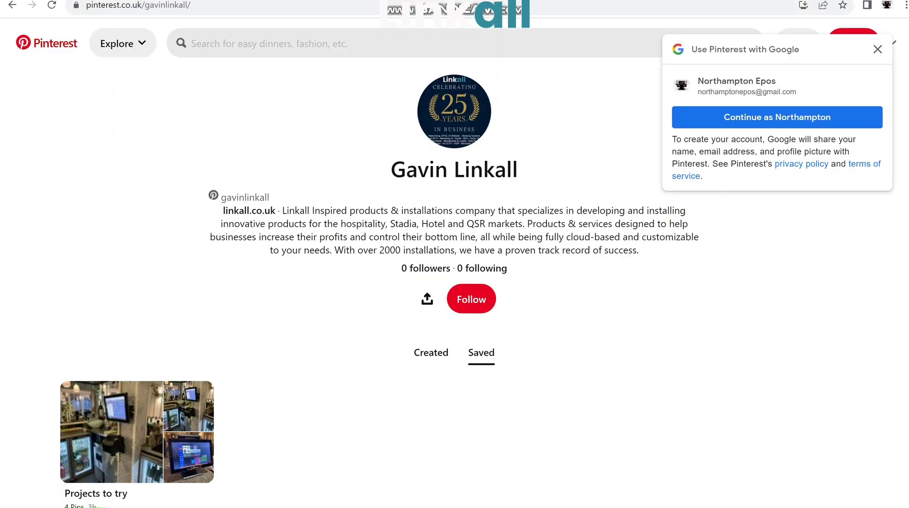
Step: Copy the Pinterest profile address and add another empty social profile row
click(138, 6)
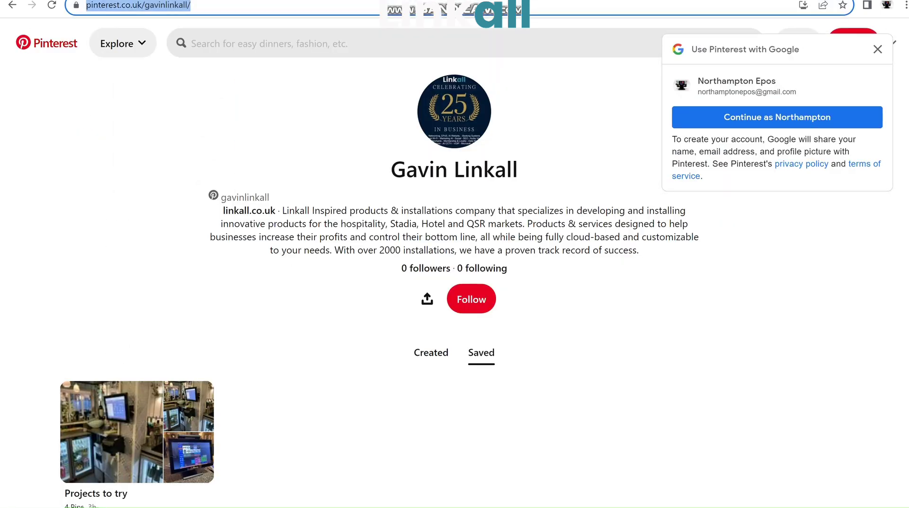
right_click(162, 4)
click(237, 79)
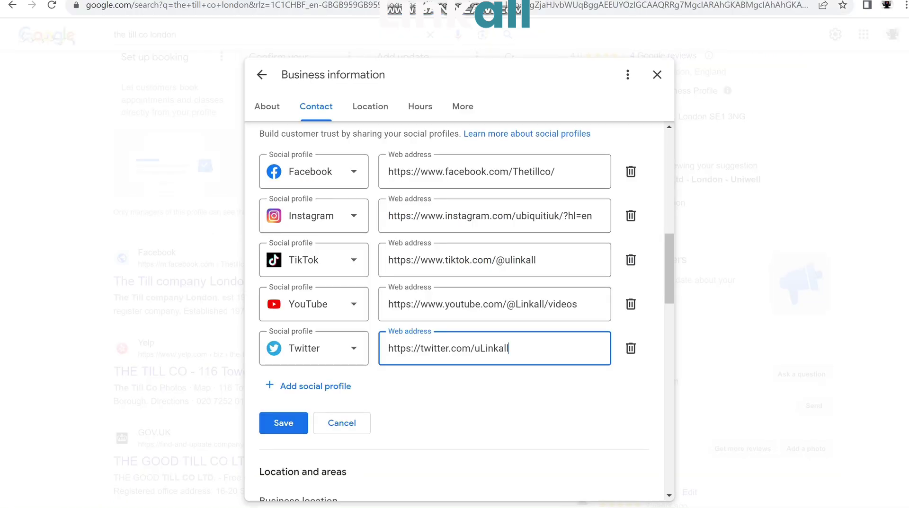
click(315, 386)
scroll(454, 307, down, 3)
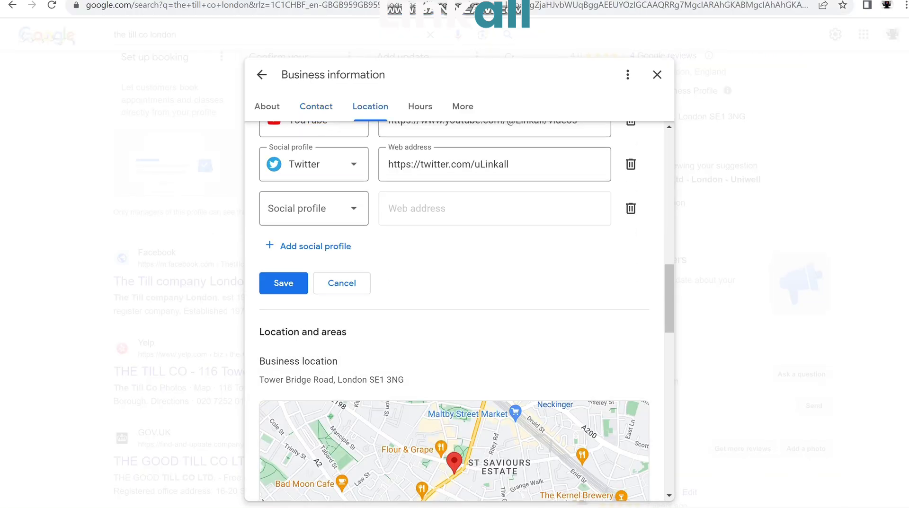
Step: Set the new row to Pinterest and paste its profile link
click(313, 209)
click(303, 272)
click(389, 209)
right_click(431, 211)
click(456, 294)
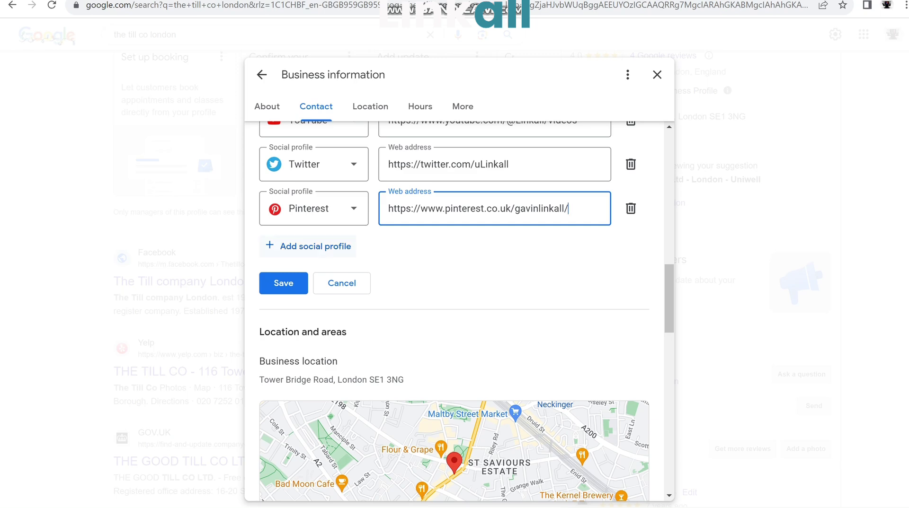
Step: Add a LinkedIn profile row and search the web for the business's LinkedIn page
click(308, 246)
click(308, 253)
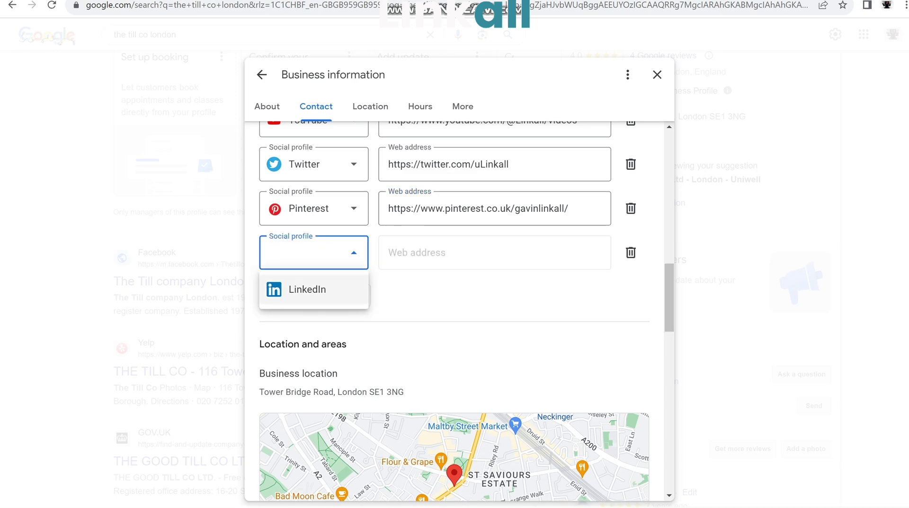
click(304, 290)
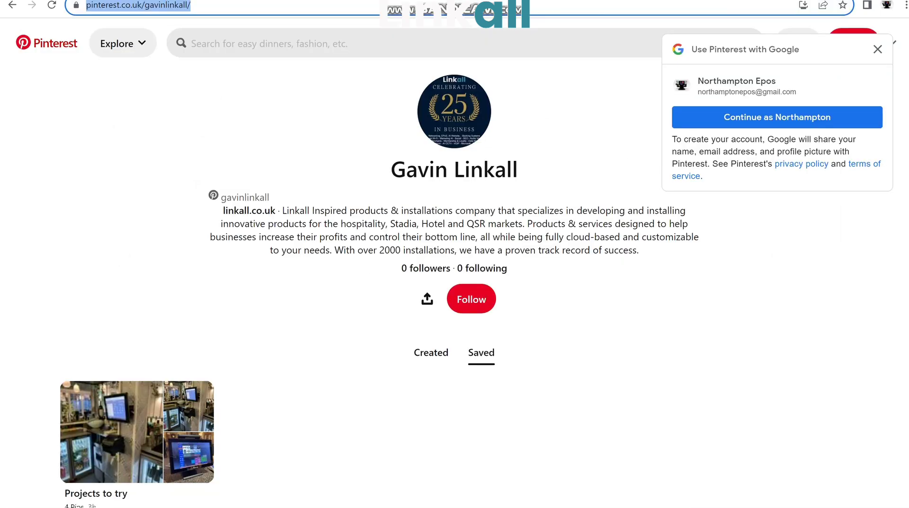
text(gavin )
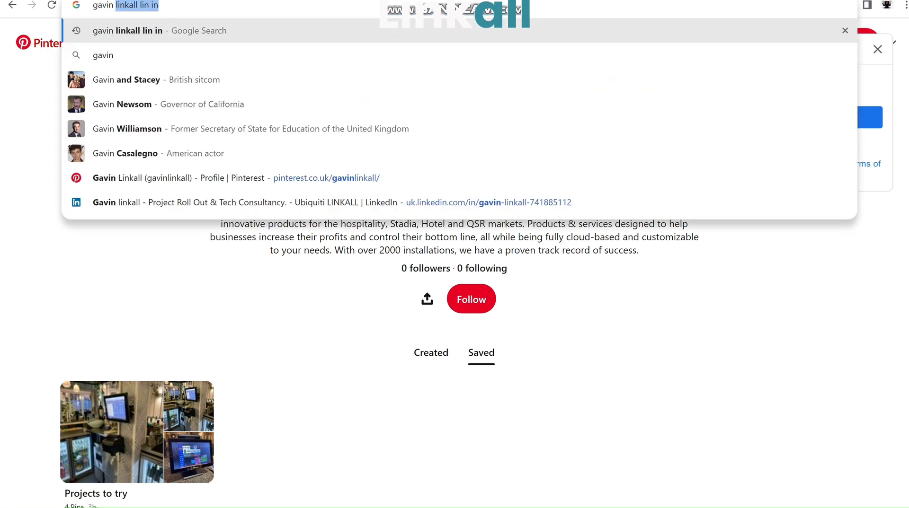
text(link)
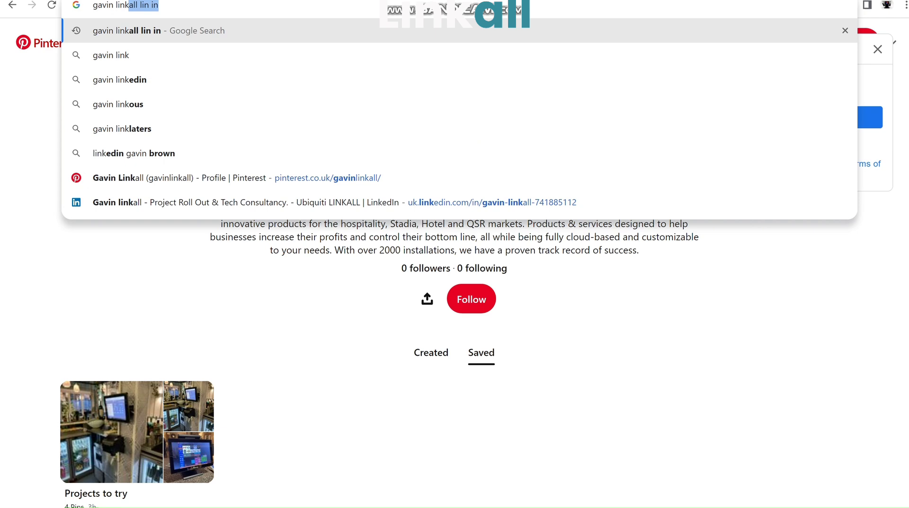
key(BackSpace)
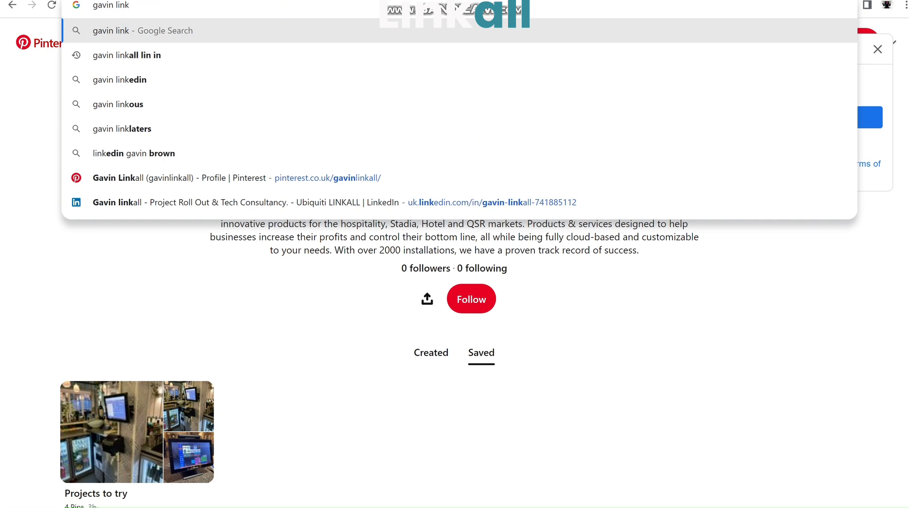
text(all linkind)
key(Return)
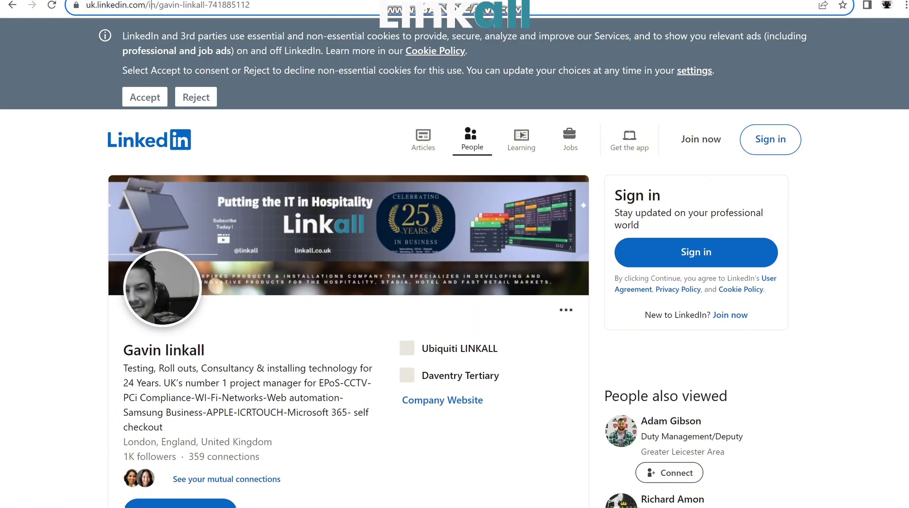
Step: Copy the LinkedIn page address and paste it as the LinkedIn profile link
key(ctrl+l)
right_click(178, 5)
click(199, 79)
key(ctrl+Tab)
right_click(402, 246)
click(434, 330)
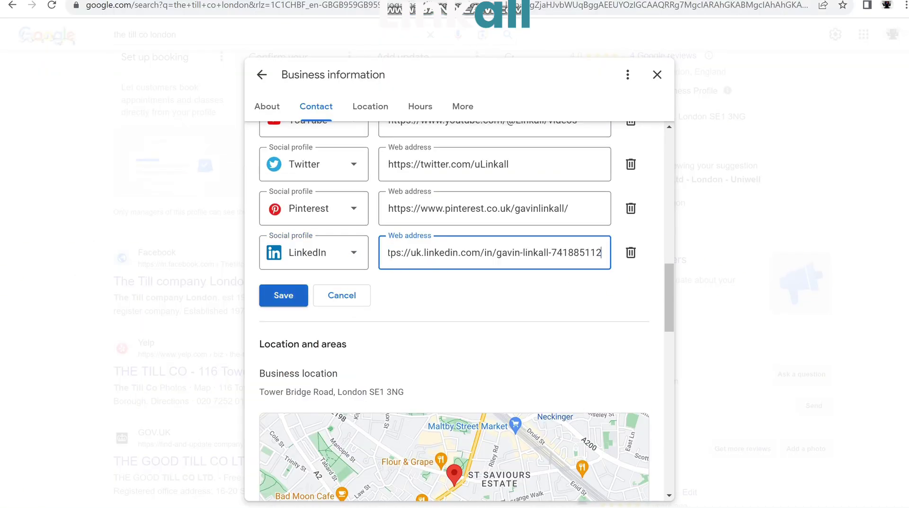
Step: Save the seven social profile links for review and close the Business information window
click(283, 296)
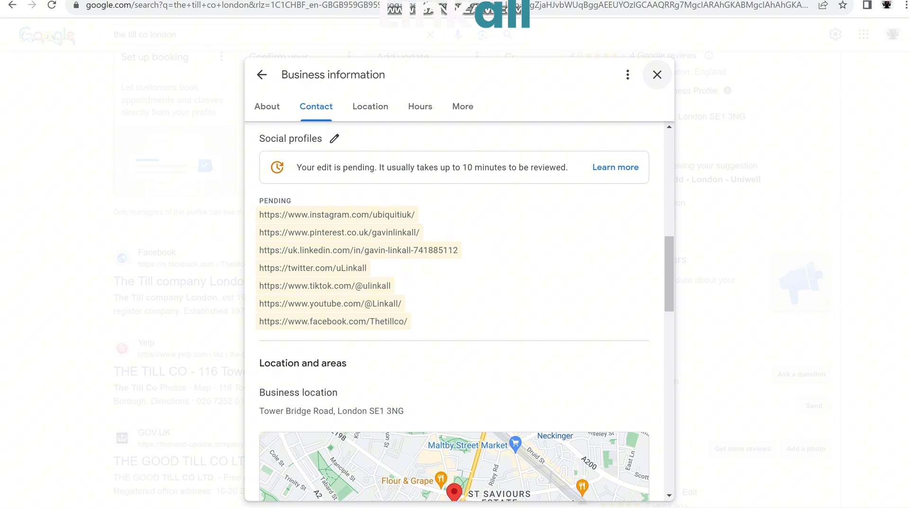
click(657, 75)
scroll(455, 280, up, 3)
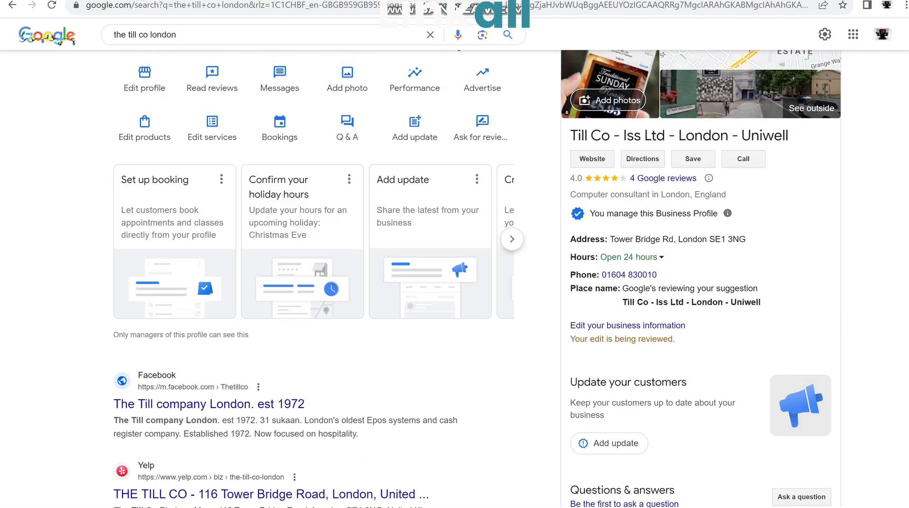
scroll(454, 280, down, 8)
scroll(455, 280, down, 5)
scroll(454, 279, up, 10)
scroll(455, 280, down, 5)
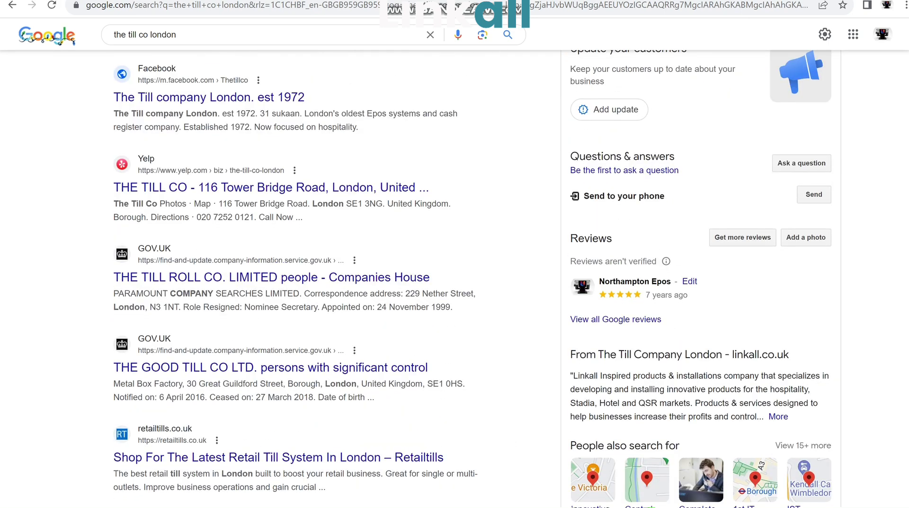